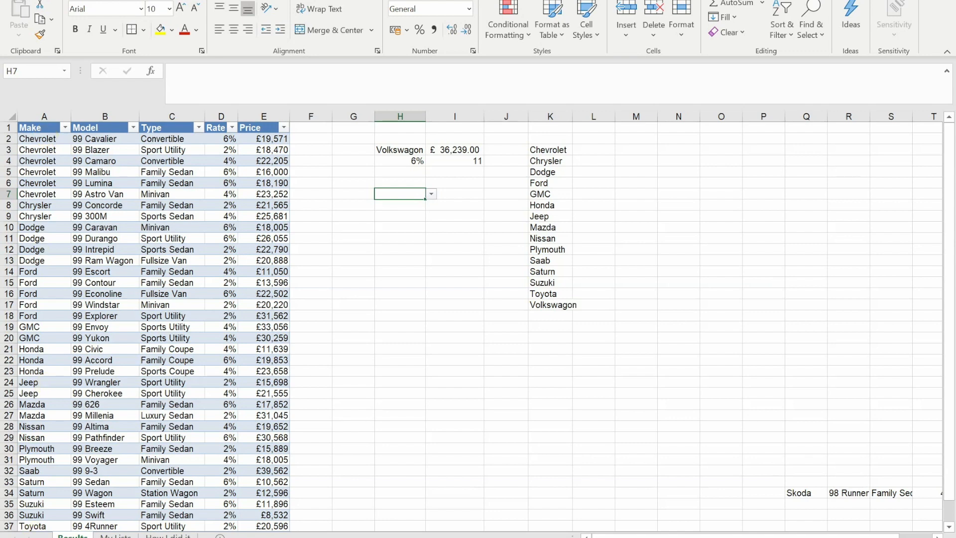
Step: Look at the lists on the My Lists sheet and return to the Results sheet
left_click(113, 536)
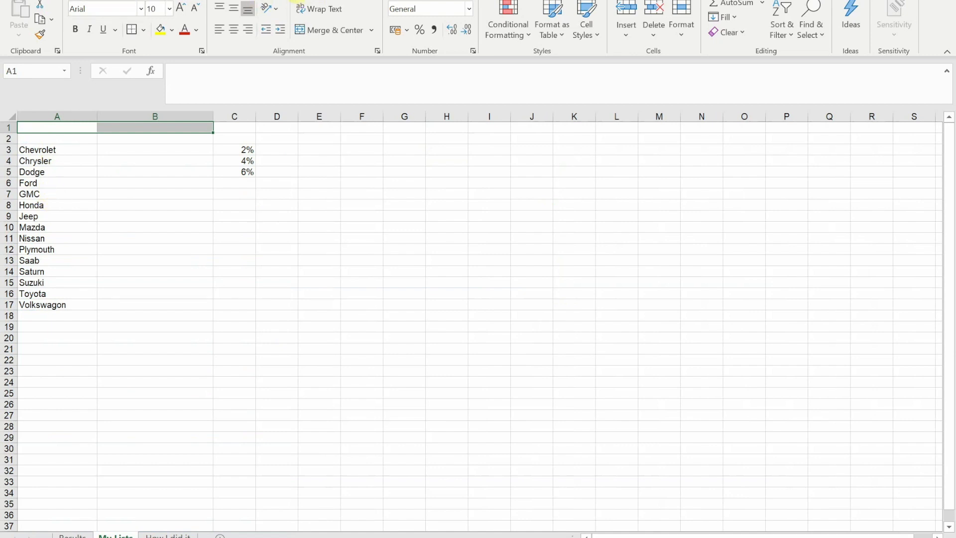
left_click(296, 0)
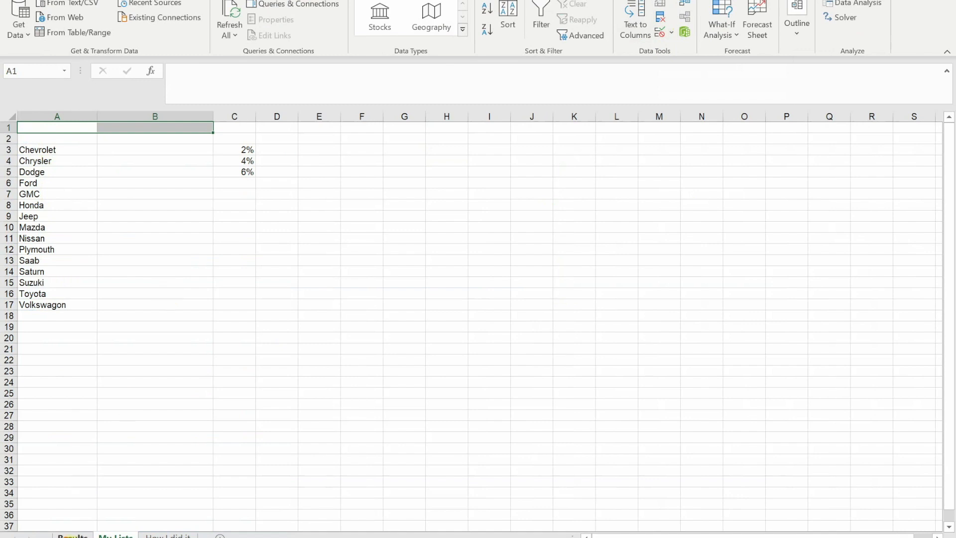
left_click(72, 535)
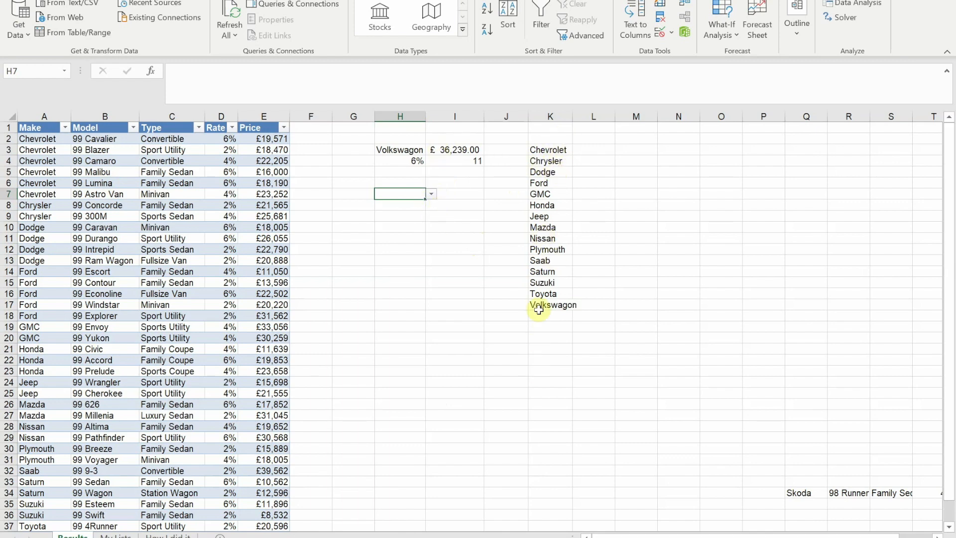
Step: Copy the Skoda record starting in Q34 and paste it at A40, directly below the last row of the car table
scroll(129, 371, "down", 3)
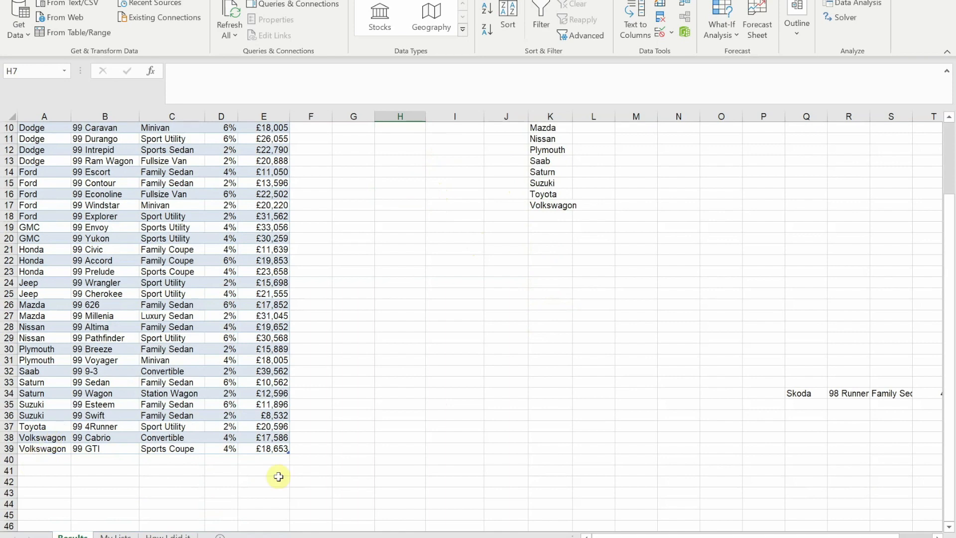
left_click_drag(802, 392, 842, 395)
key("ctrl+c")
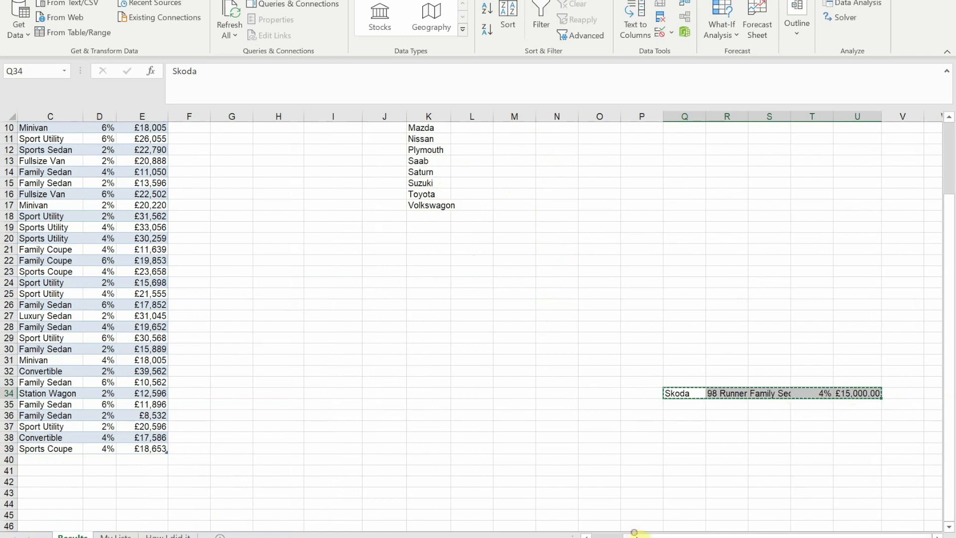
left_click_drag(643, 535, 637, 535)
left_click(35, 461)
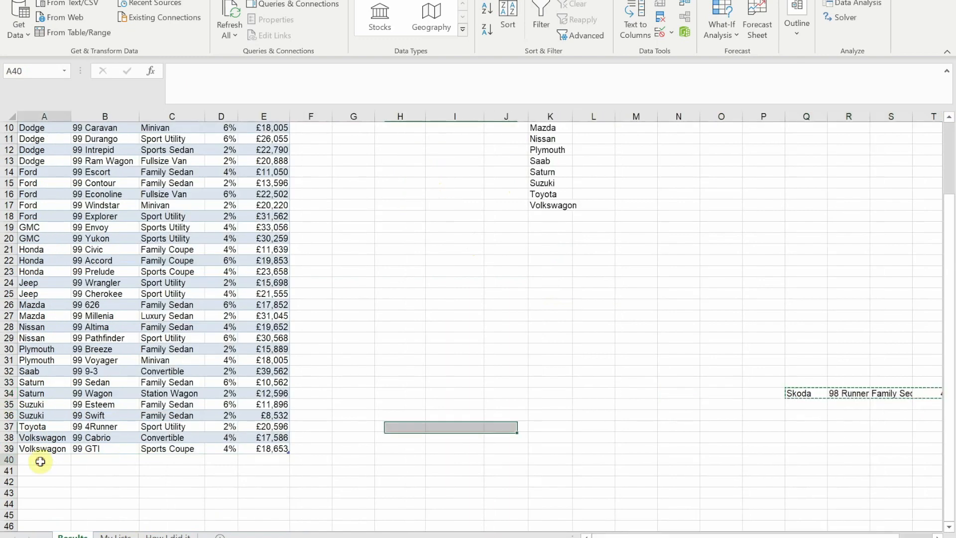
key("ctrl+v")
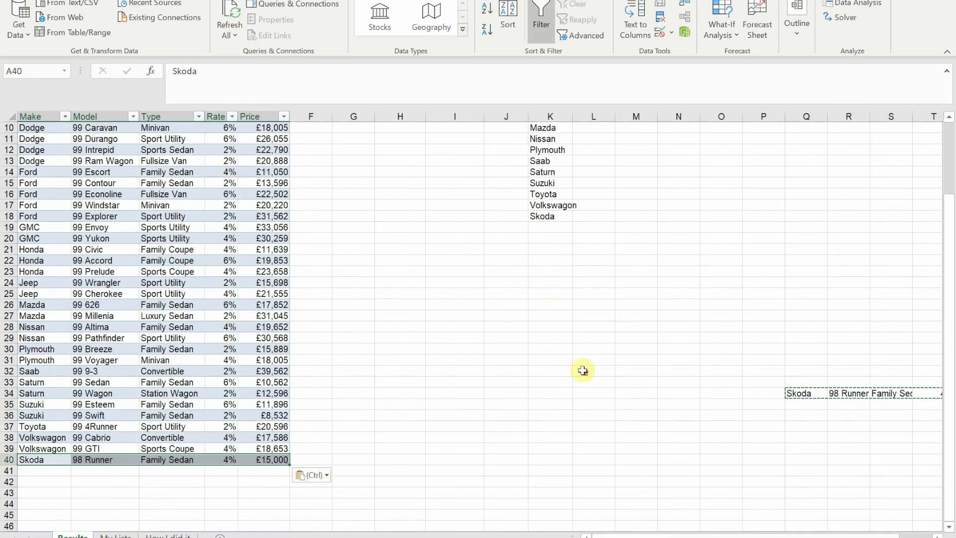
Step: Check the list of makes in column K and the drop-down options in cell H7 for the added Skoda make
scroll(583, 368, "up", 3)
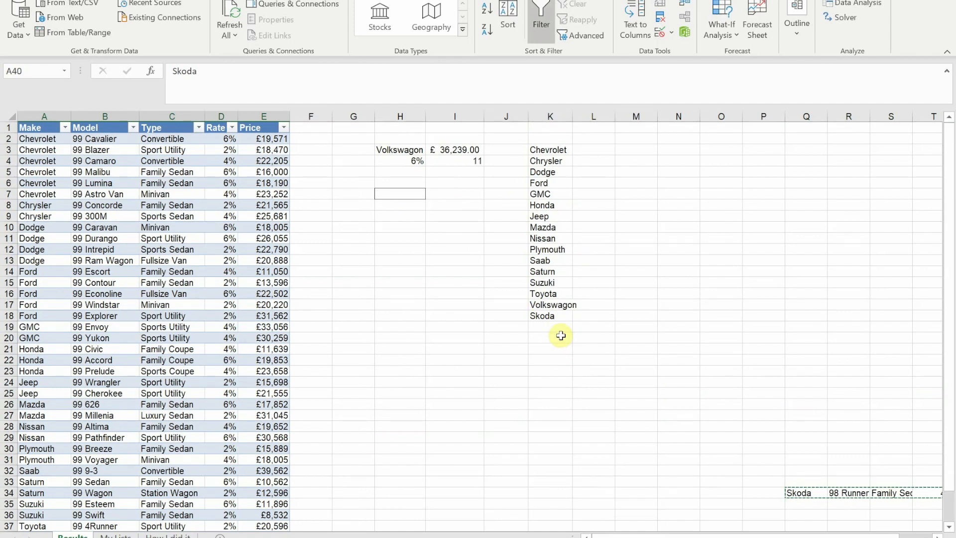
left_click(408, 192)
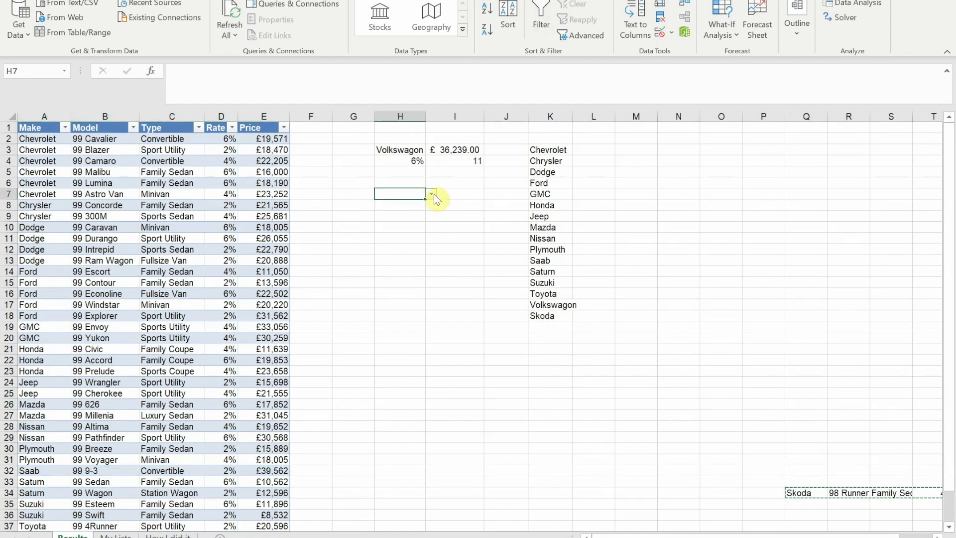
left_click(432, 194)
left_click_drag(432, 223, 426, 267)
key("Escape")
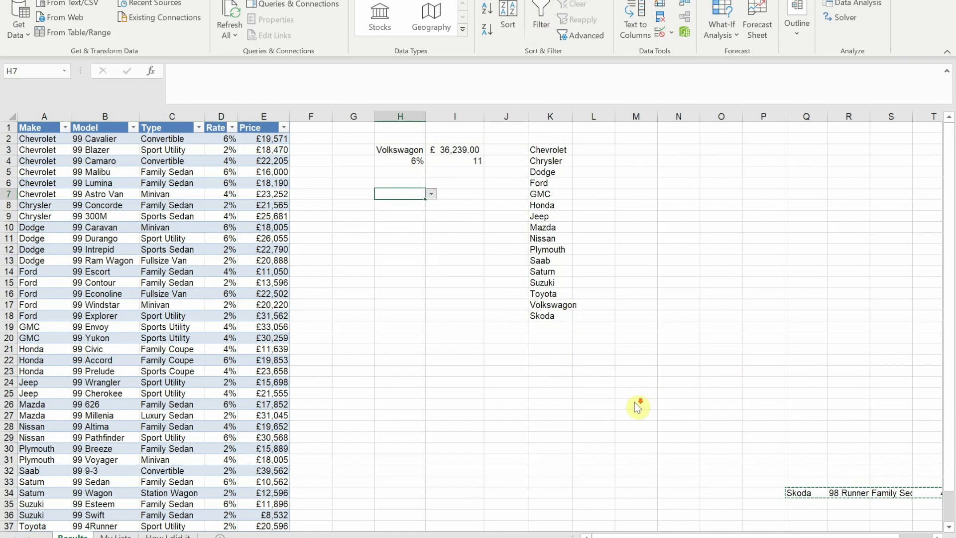
Step: Undo the pasting of the Skoda record at the end of the car table
scroll(438, 491, "down", 10)
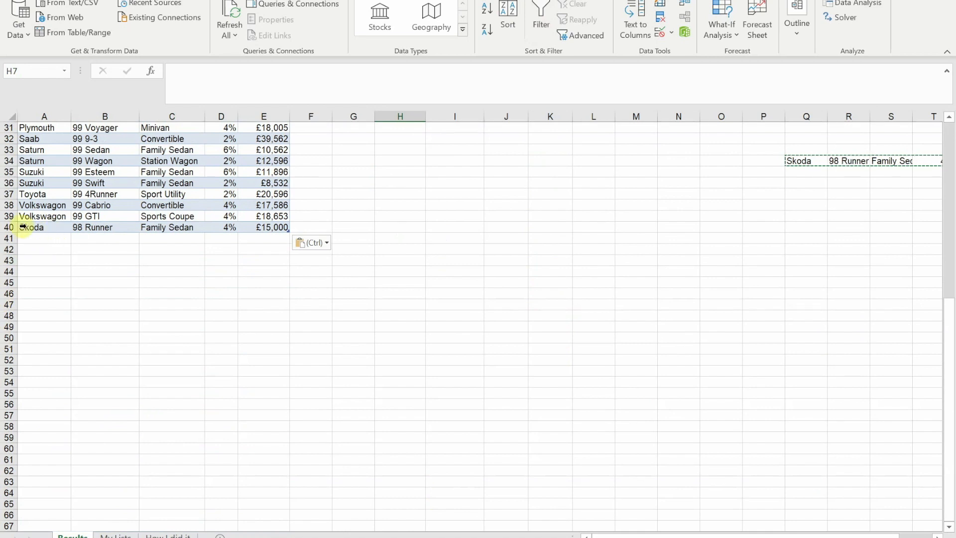
key("ctrl+z")
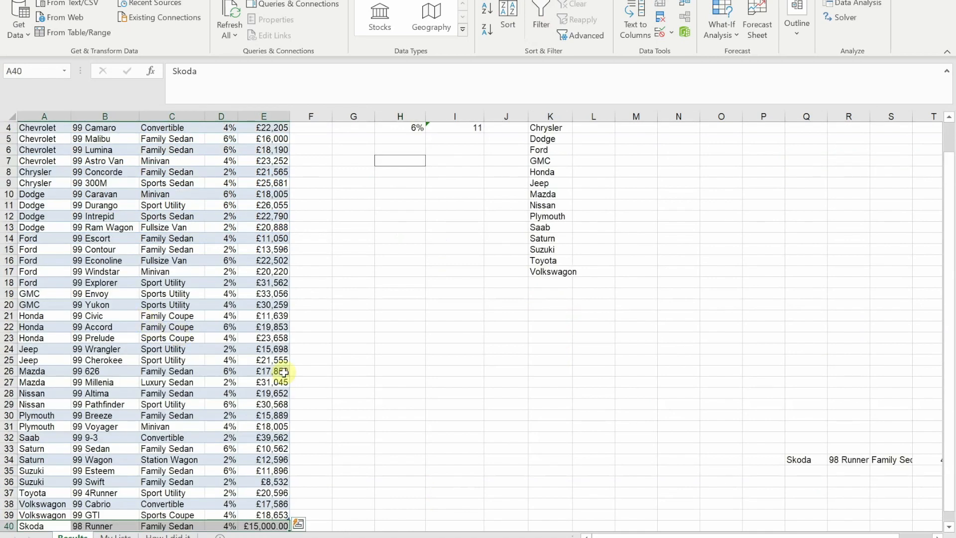
scroll(438, 405, "down", 1)
key("ctrl+z")
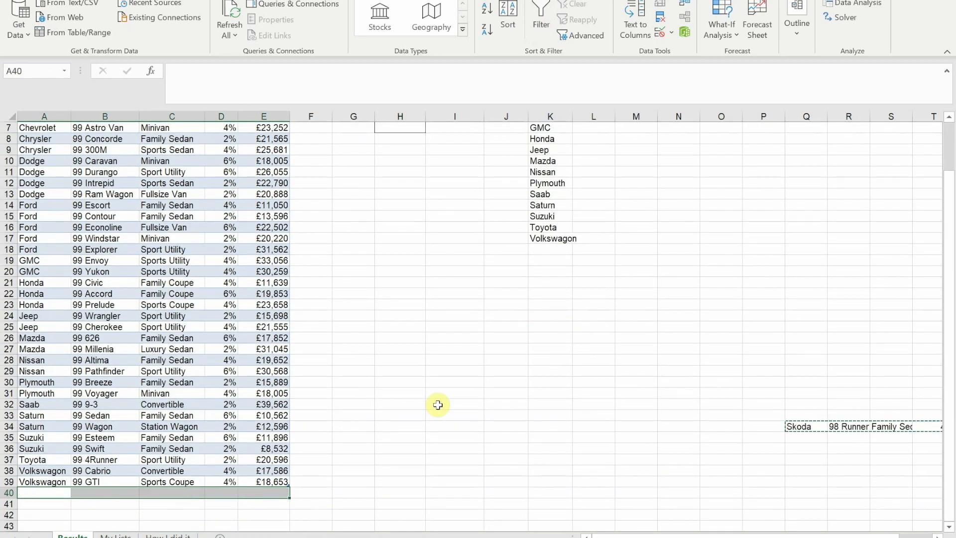
Step: Recheck the drop-down options in cell H7 with the Skoda record removed from the table
left_click(413, 261)
scroll(434, 180, "up", 2)
left_click(415, 195)
left_click(431, 194)
mouse_move(433, 228)
left_mouse_down()
mouse_move(435, 279)
mouse_move(431, 219)
left_mouse_up()
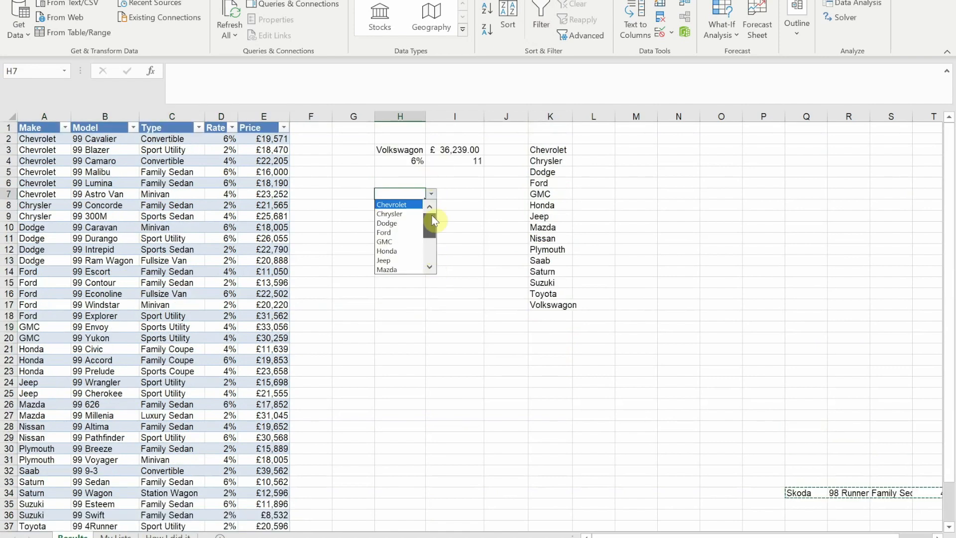
left_click(483, 218)
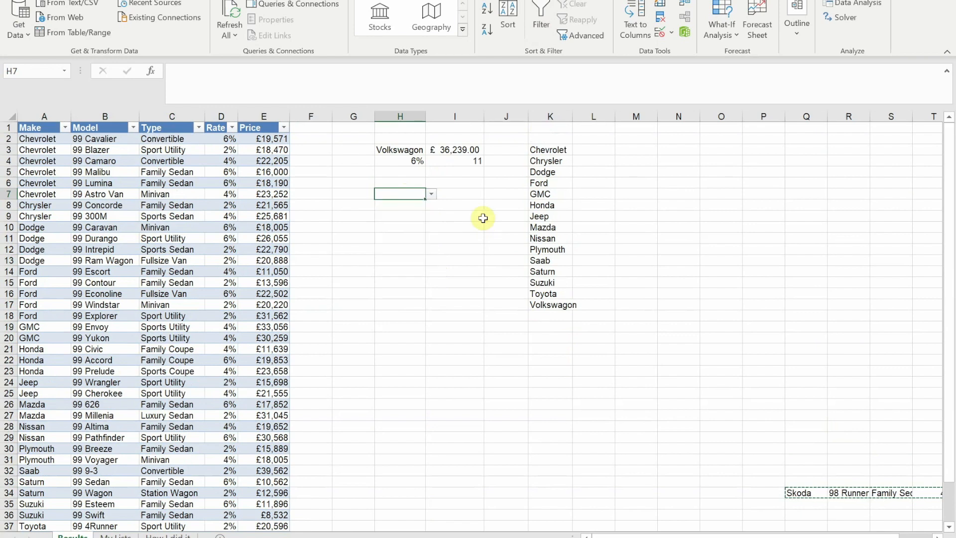
Step: On the How I did it sheet, start a UNIQUE formula in cell L3 with A2:A39 as its array
left_click(155, 536)
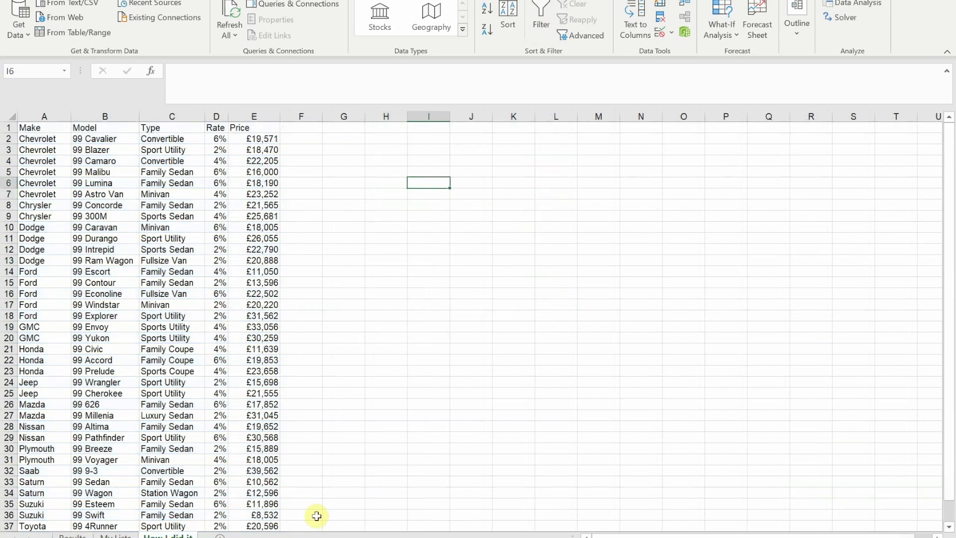
left_click(423, 159)
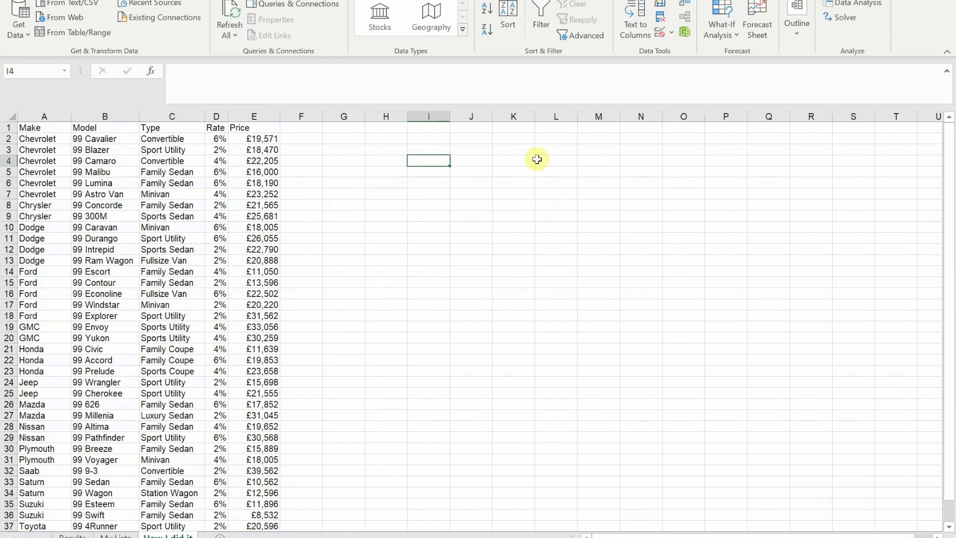
left_click(555, 148)
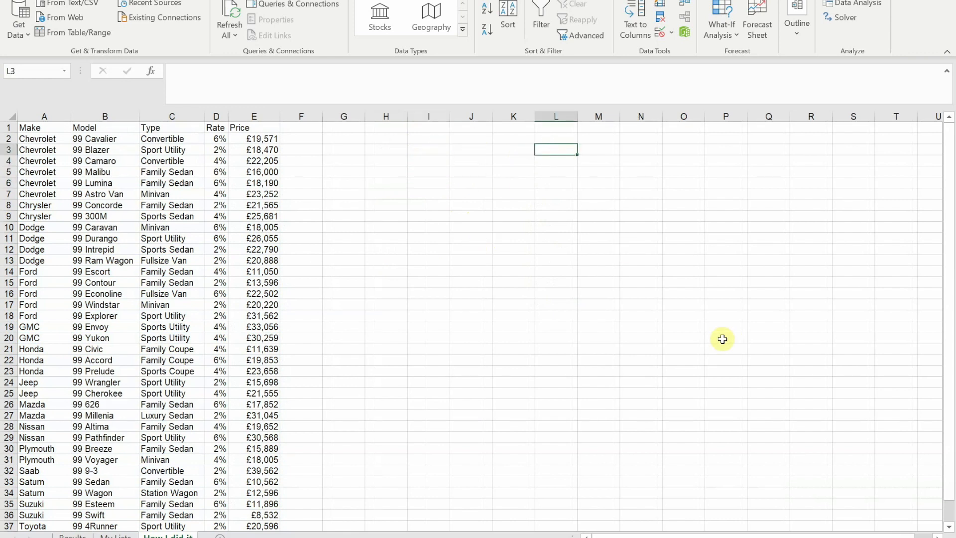
type("=u")
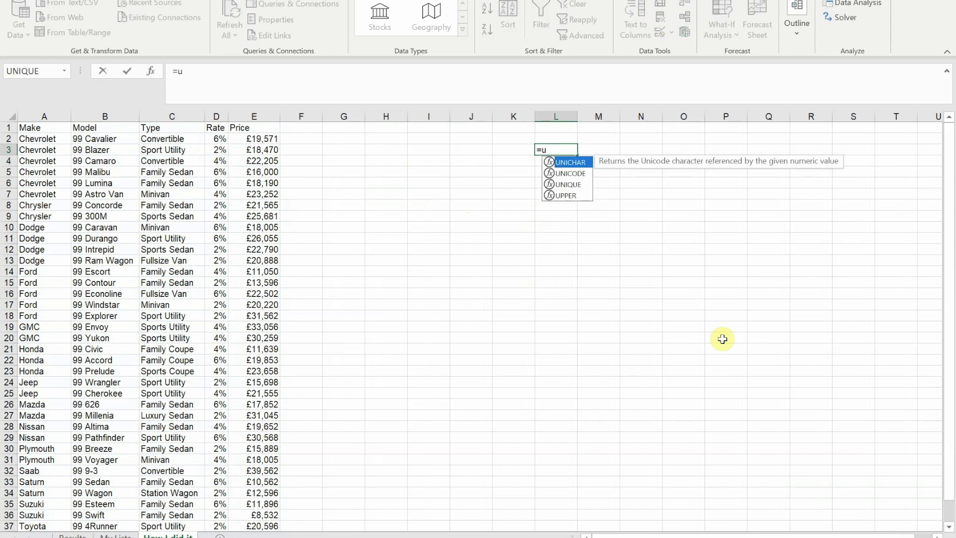
key("Down")
key("Down")
key("Tab")
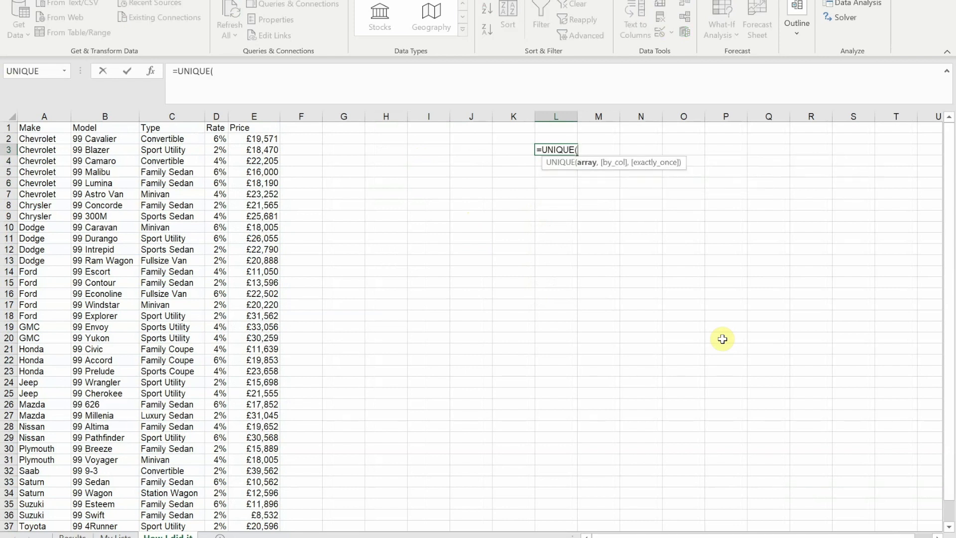
left_click(151, 72)
left_click_drag(696, 179, 606, 240)
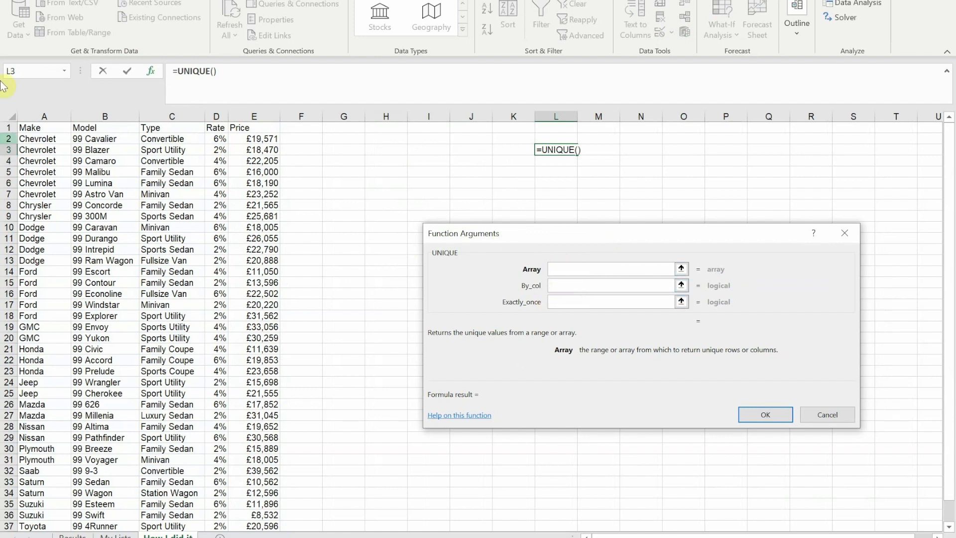
left_click(32, 140)
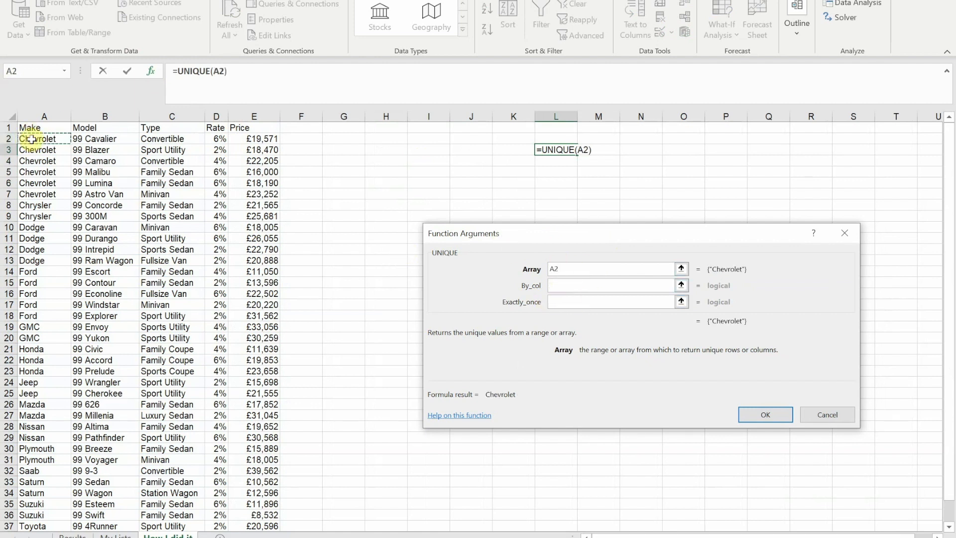
key("ctrl+shift+Down")
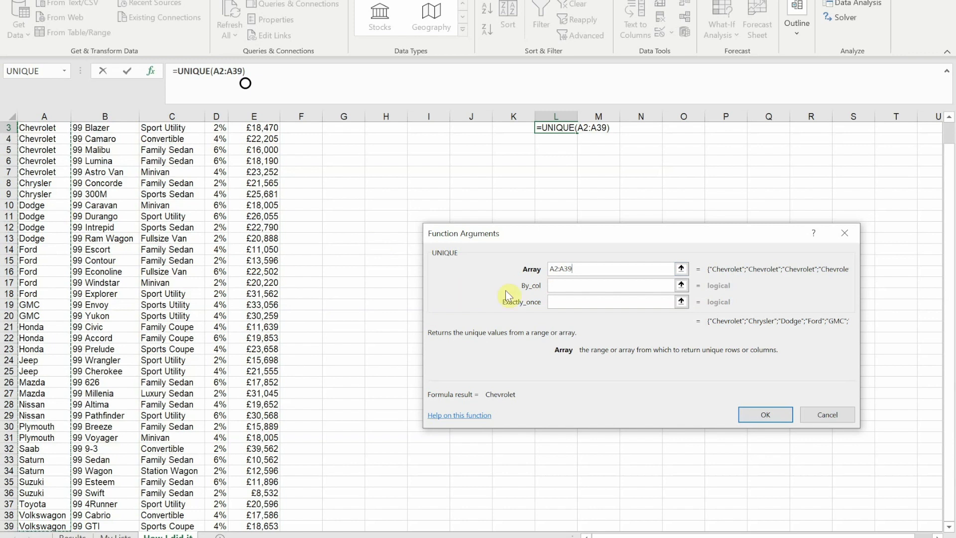
Step: Set the UNIQUE function's By_col and Exactly_once arguments to false and enter the formula
left_click(578, 287)
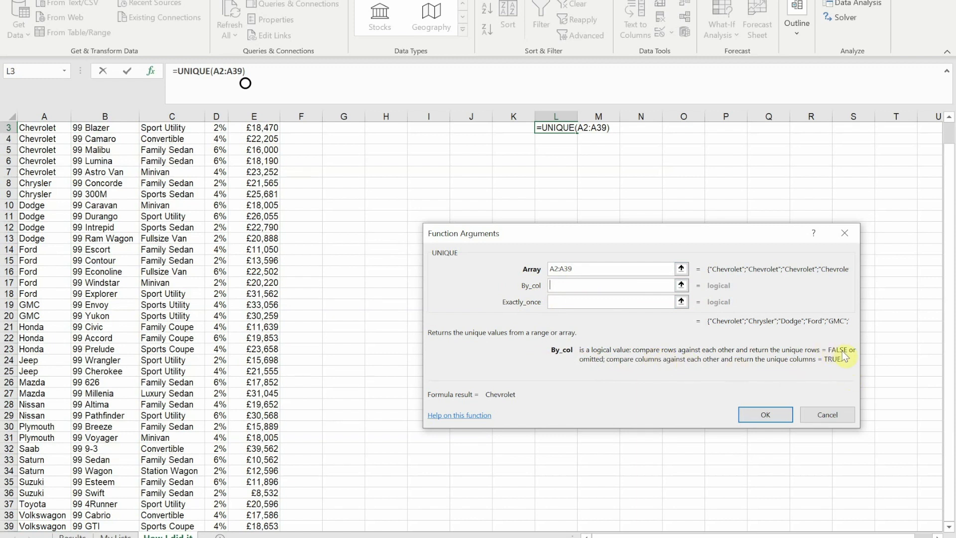
type("false")
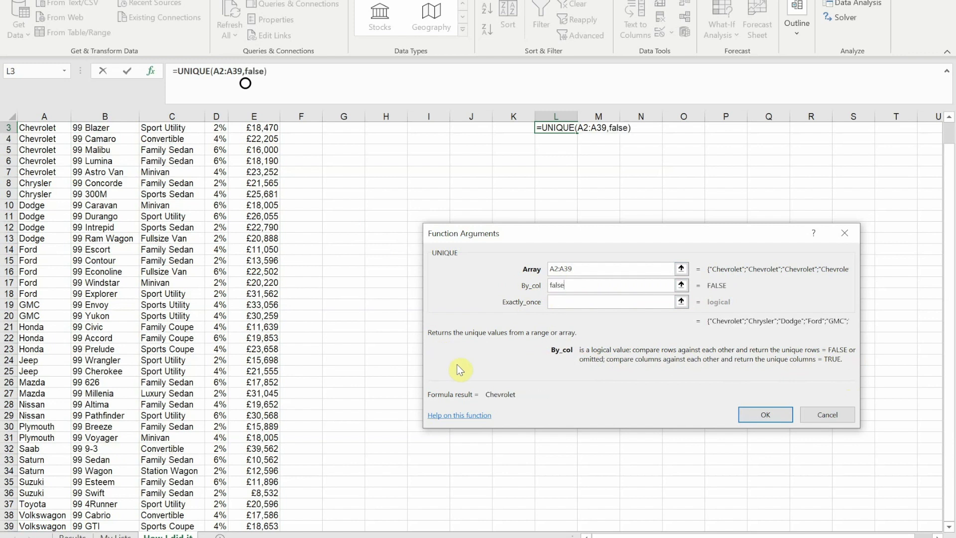
left_click(571, 302)
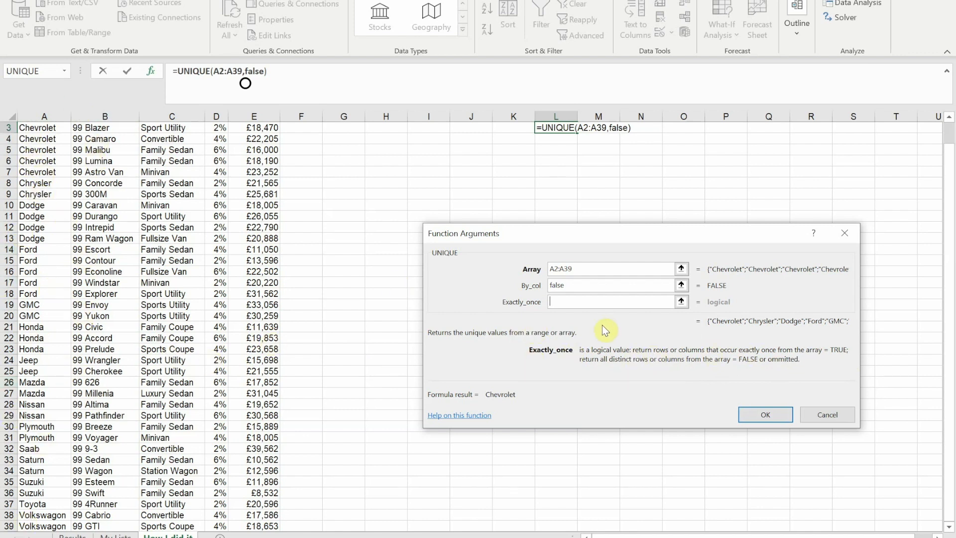
type("false")
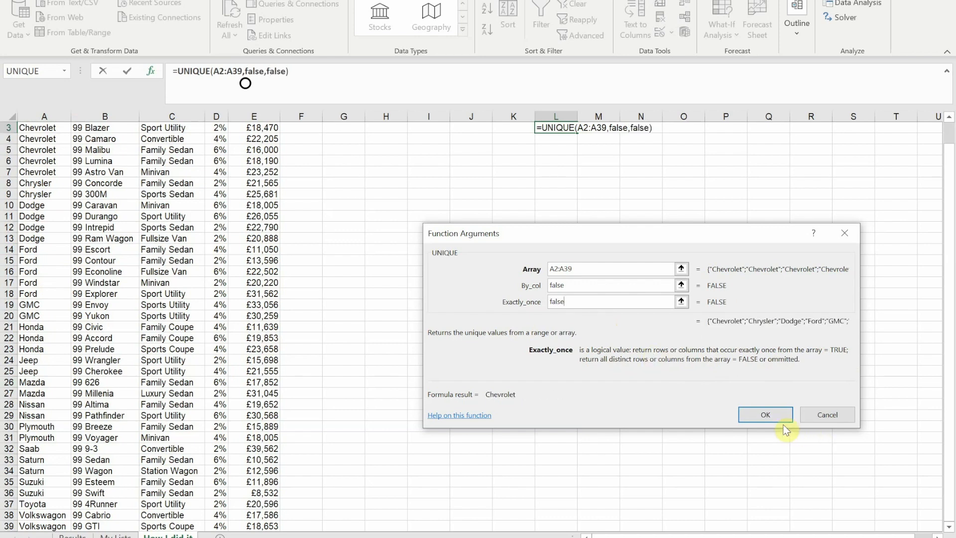
left_click(766, 417)
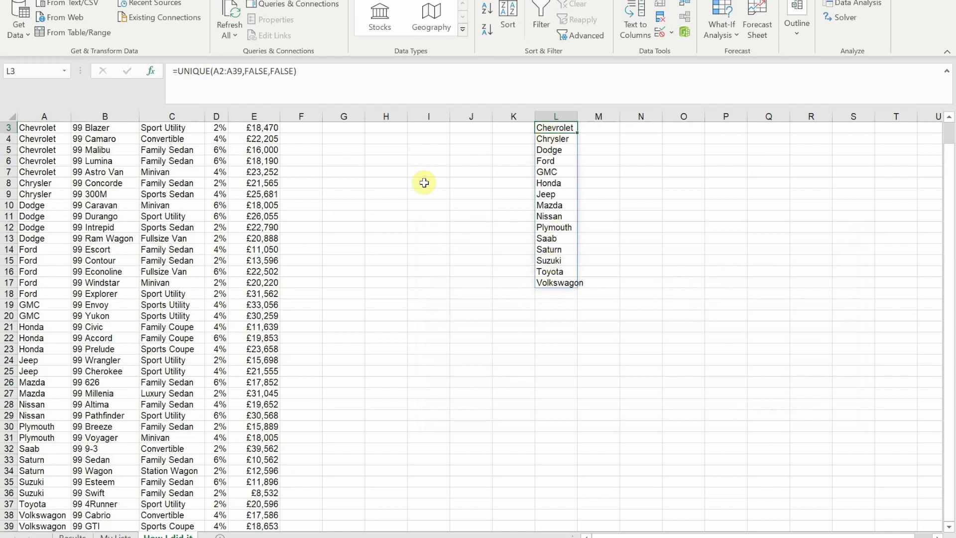
Step: Add list data validation to cell H5 with the spill range =$L$3# as its source, and open the cell's drop-down
left_click(391, 151)
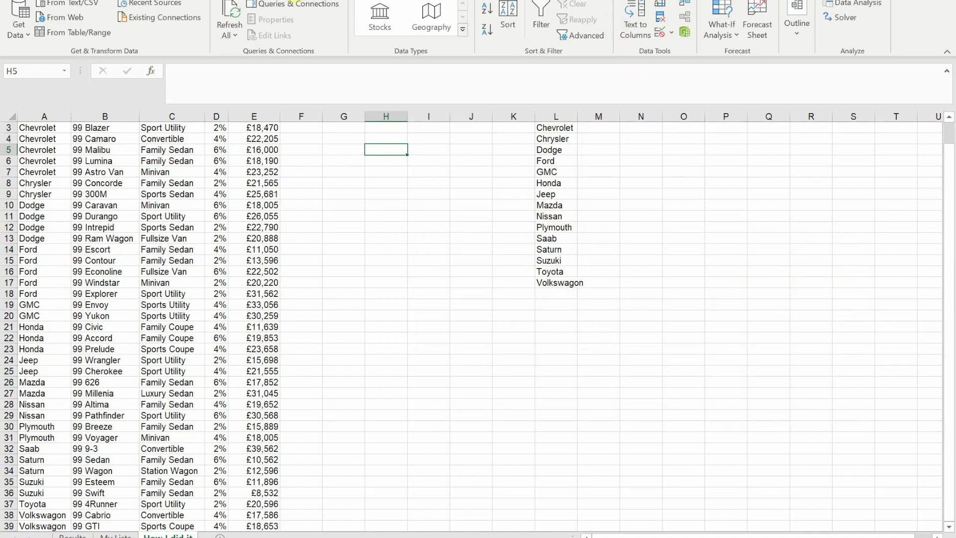
left_click(660, 35)
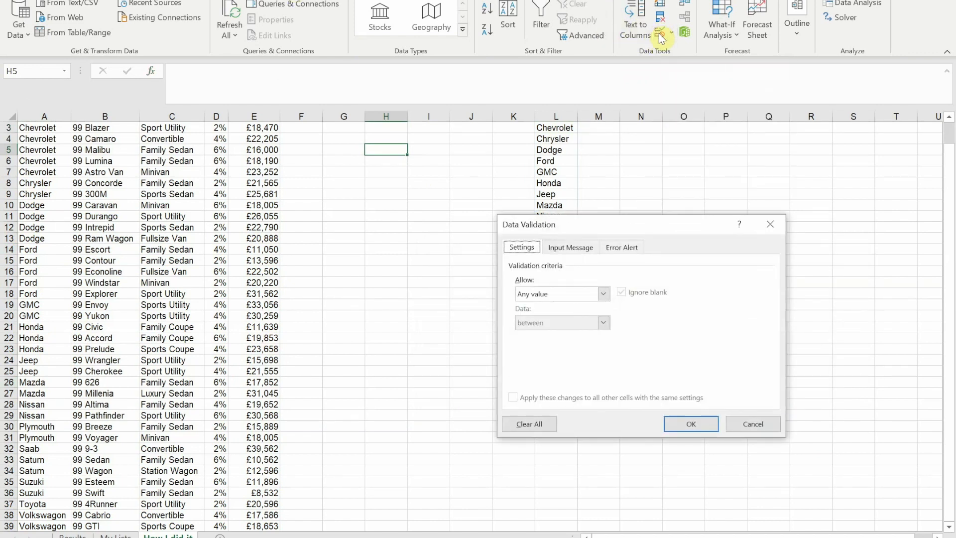
left_click(537, 295)
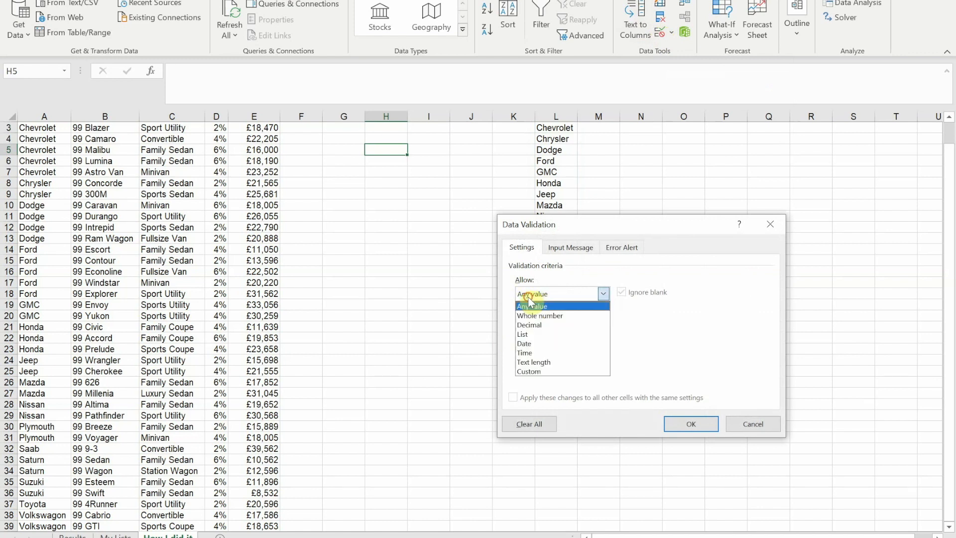
left_click(522, 335)
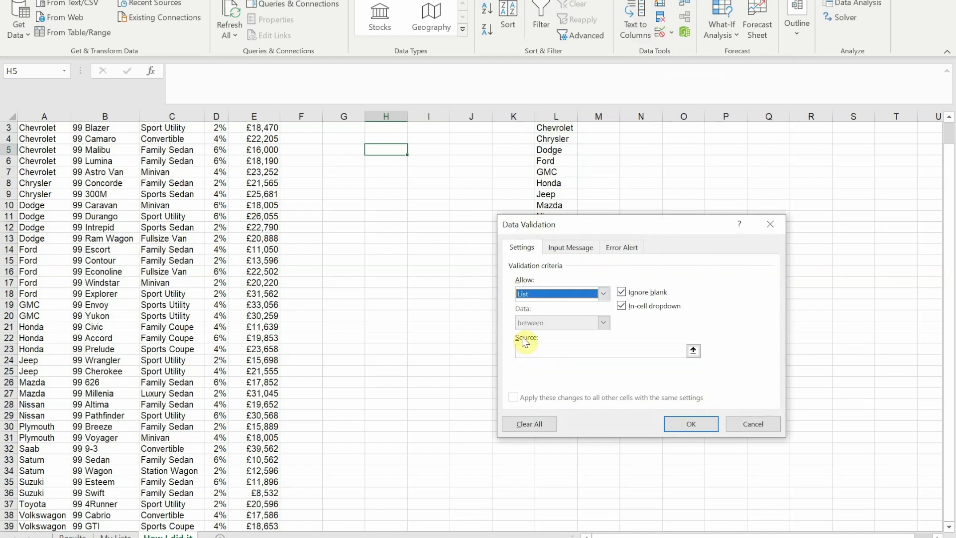
left_click(536, 352)
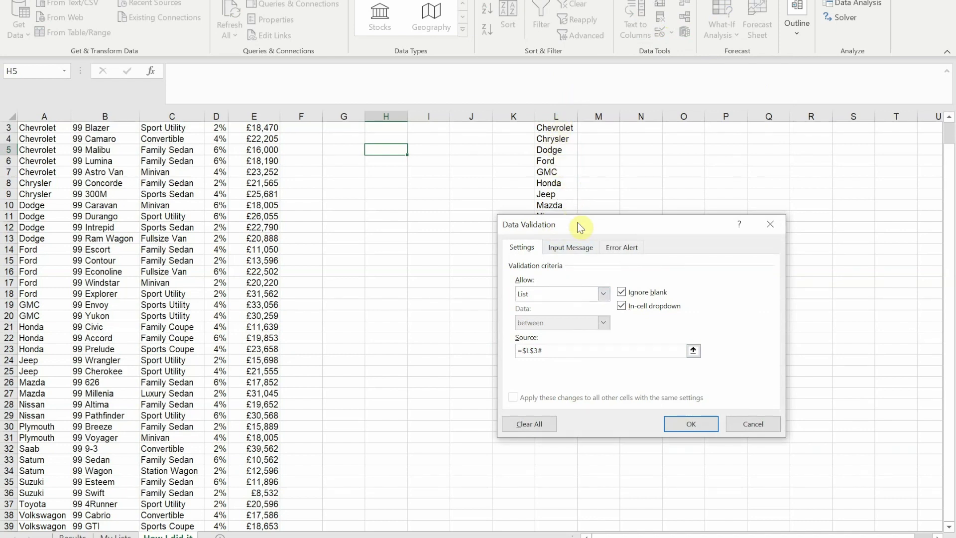
left_click_drag(578, 225, 563, 320)
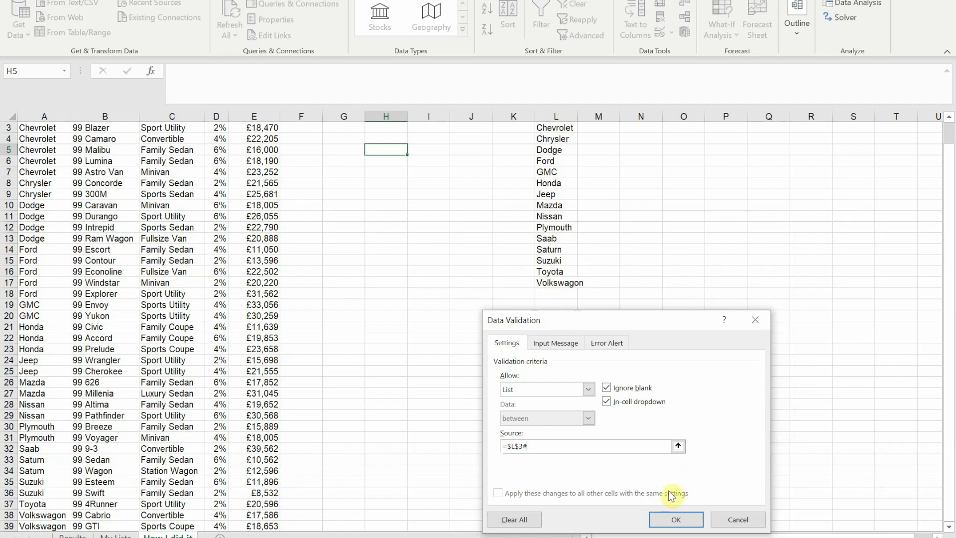
left_click(678, 522)
left_click(416, 150)
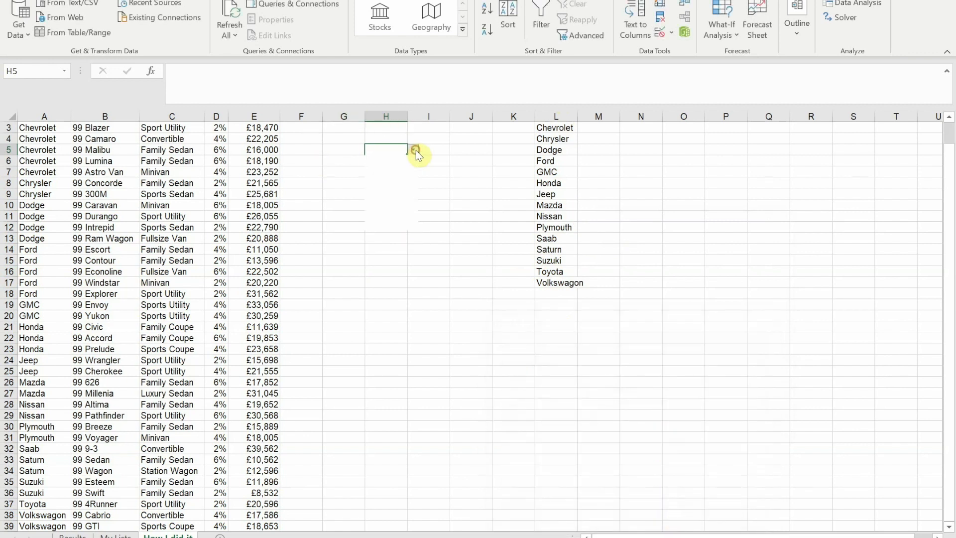
Step: Close the drop-down list of cell H5 and give the cell an outline border
mouse_move(413, 181)
left_mouse_down()
mouse_move(414, 228)
mouse_move(414, 164)
left_mouse_up()
left_click(392, 148)
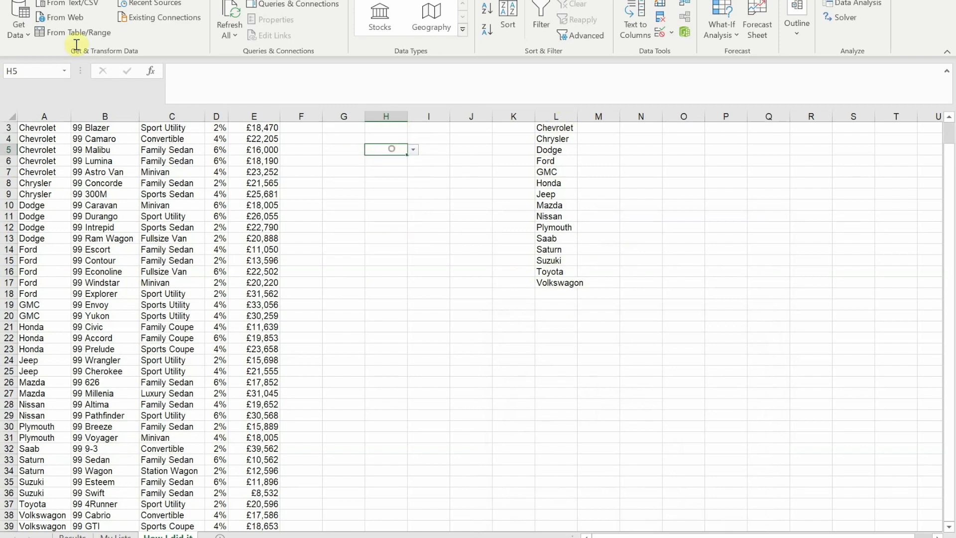
left_click(41, 3)
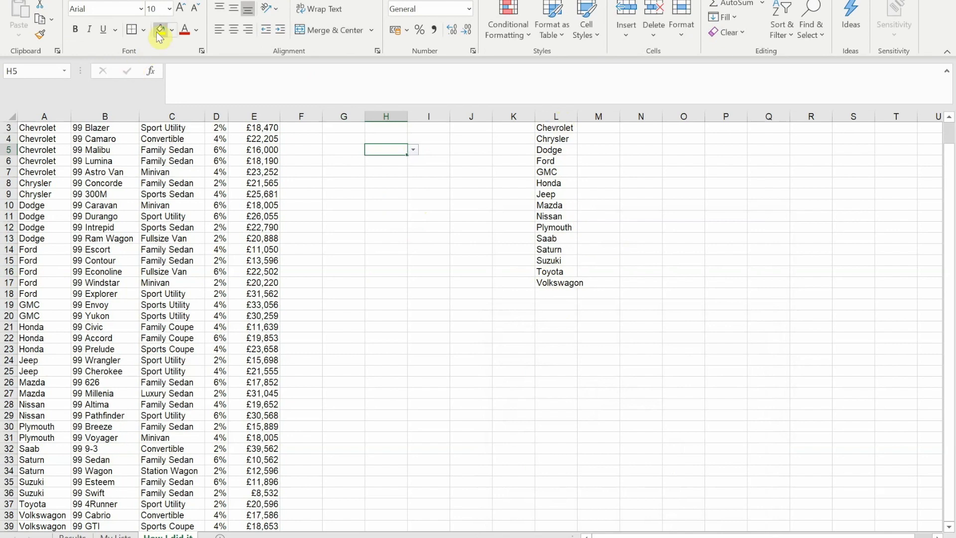
left_click(392, 185)
scroll(327, 405, "down", 2)
scroll(326, 407, "up", 3)
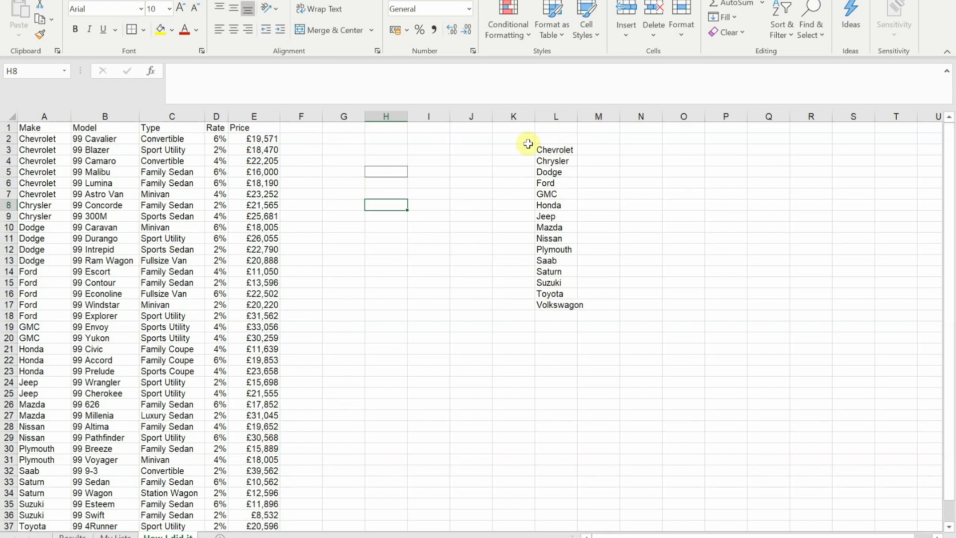
Step: Check the UNIQUE formula in L3, and convert the car data in A1:E39 into a table with headers
left_click(385, 168)
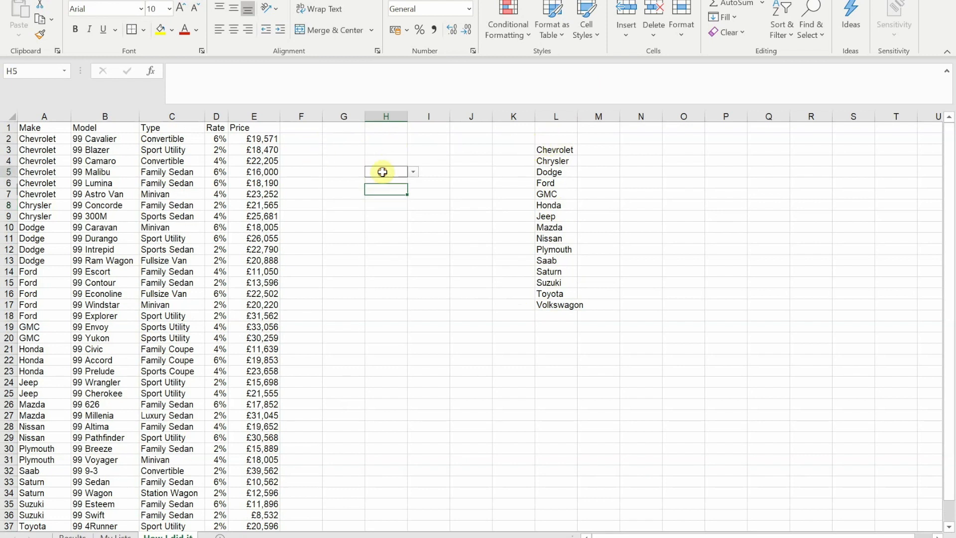
left_click(566, 148)
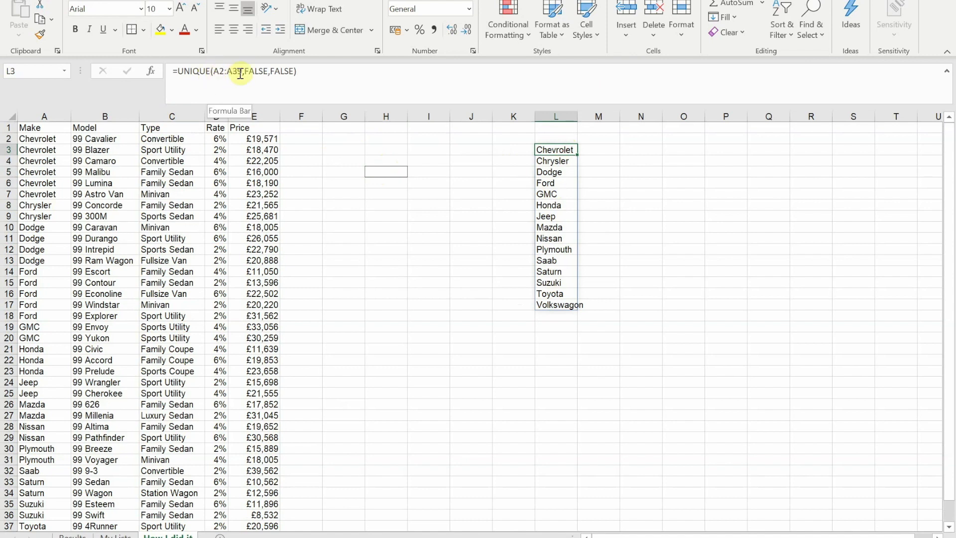
left_click(93, 217)
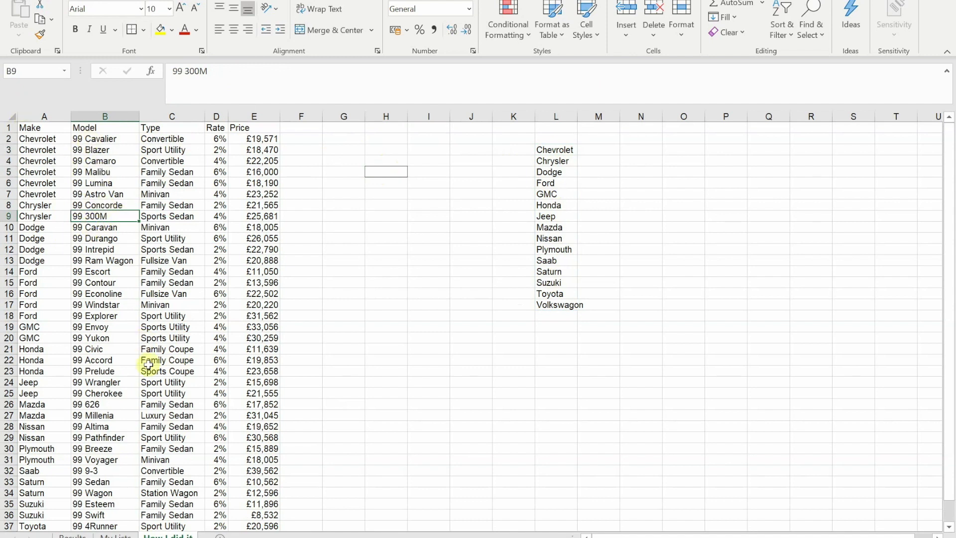
key("ctrl+t")
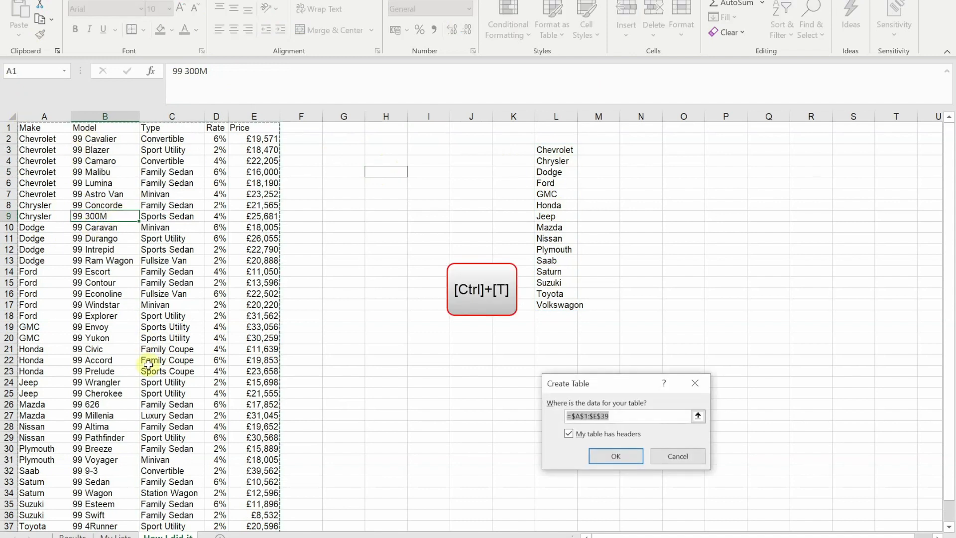
left_click(616, 457)
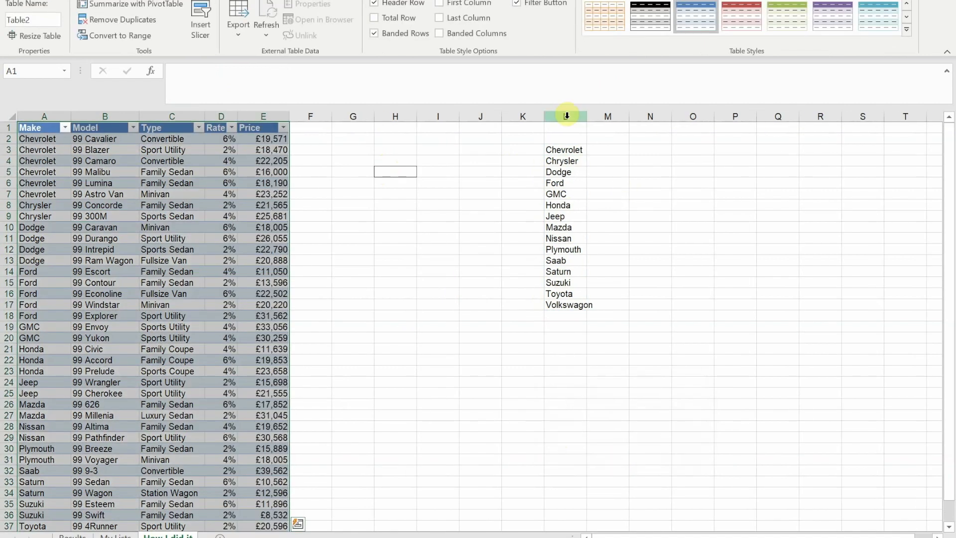
Step: Replace the array in the UNIQUE formula in L3 with the table's Make column, giving =UNIQUE(Table2[Make],FALSE,FALSE)
left_click(565, 149)
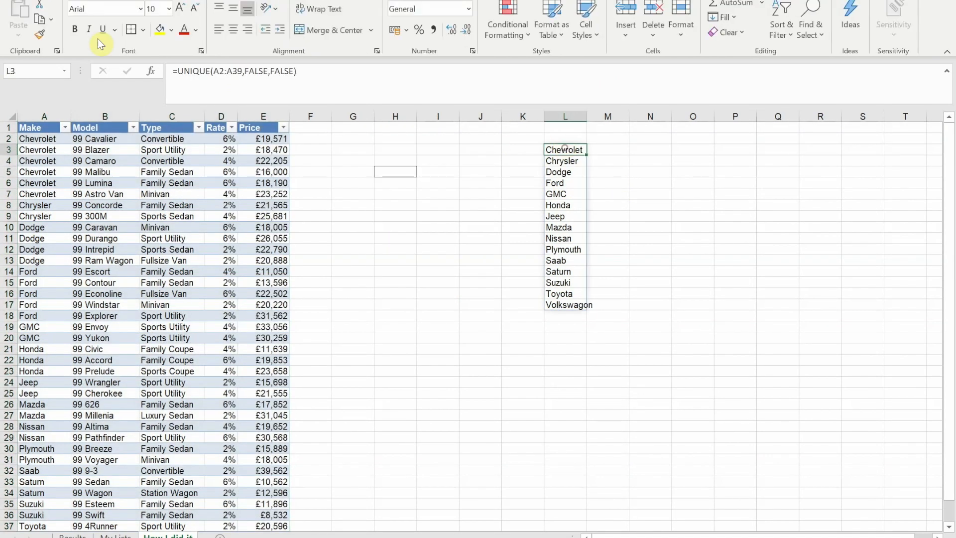
left_click(239, 71)
key("BackSpace")
key("BackSpace")
key("BackSpace")
key("BackSpace")
key("BackSpace")
key("BackSpace")
key("BackSpace")
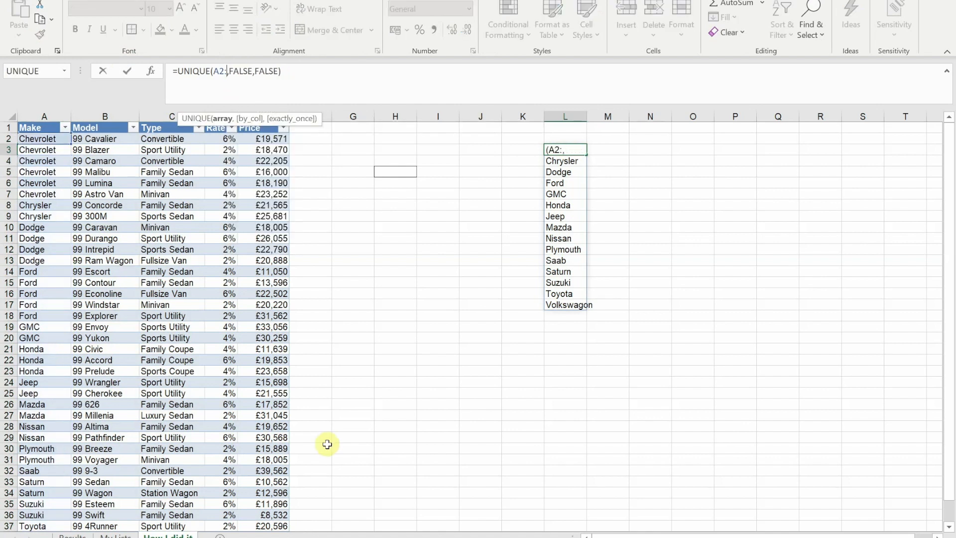
type("(")
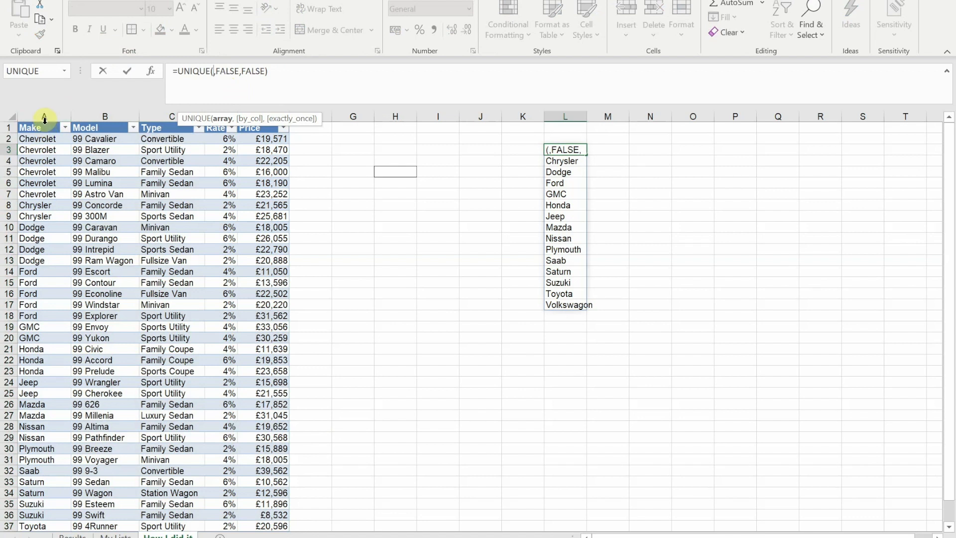
left_click(44, 119)
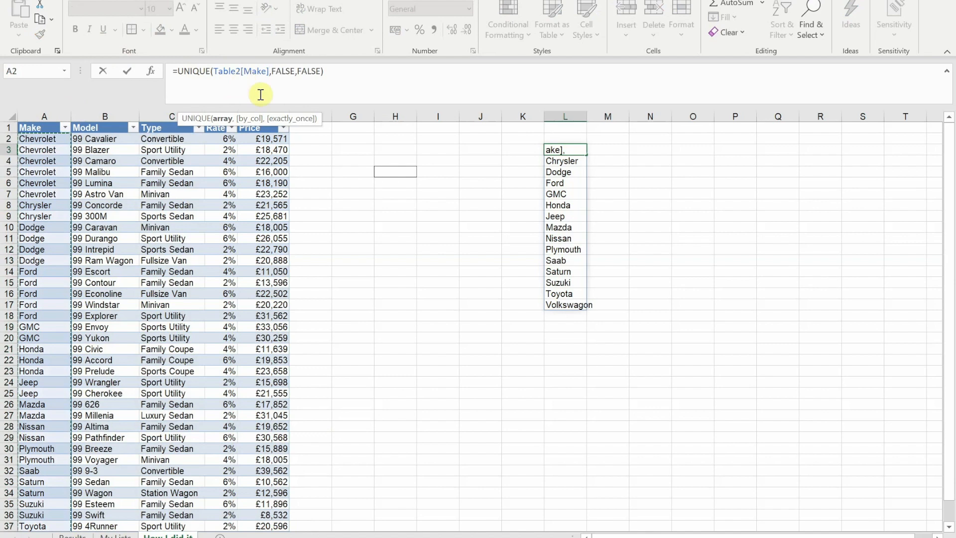
key("ctrl+Return")
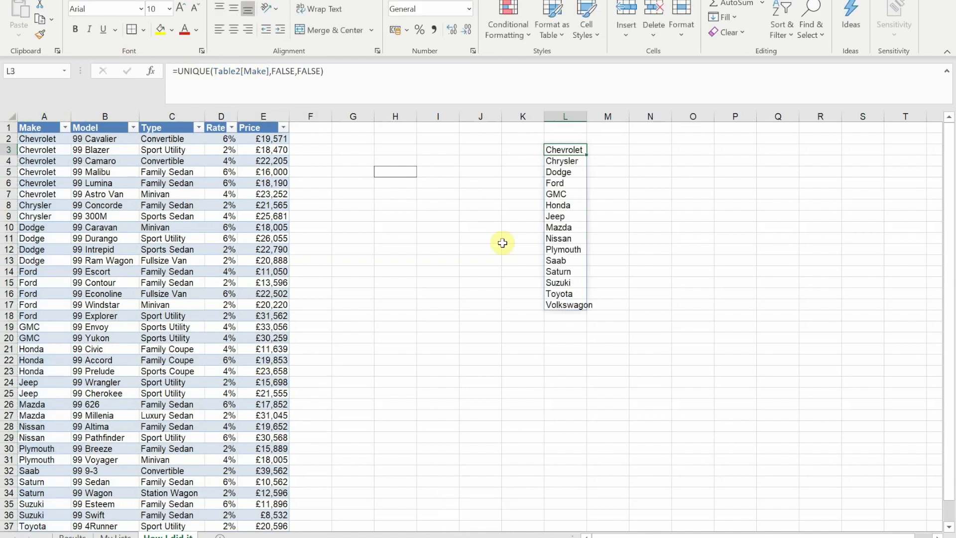
Step: Copy the Skoda record from the Results sheet and paste it at A40 on the How I did it sheet, directly below the table
scroll(242, 520, "down", 1)
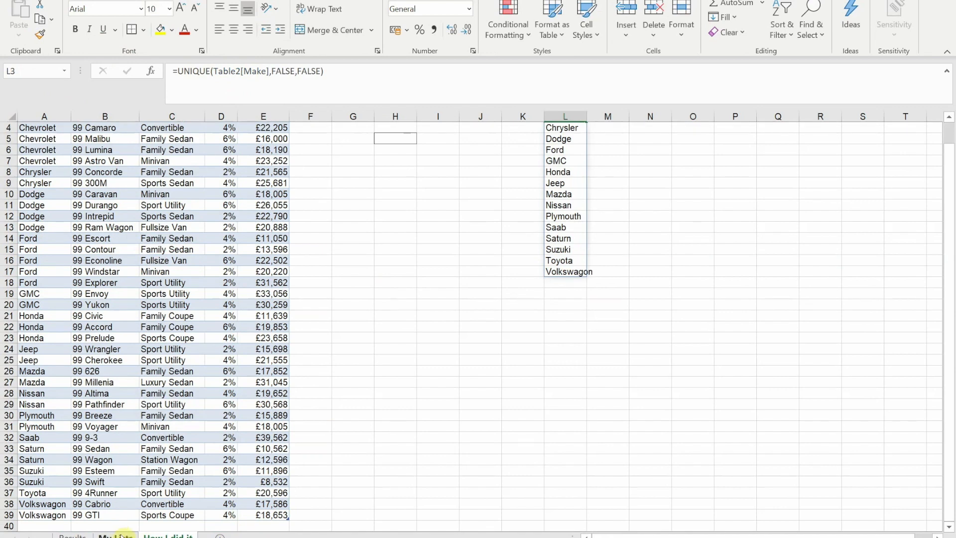
left_click(116, 536)
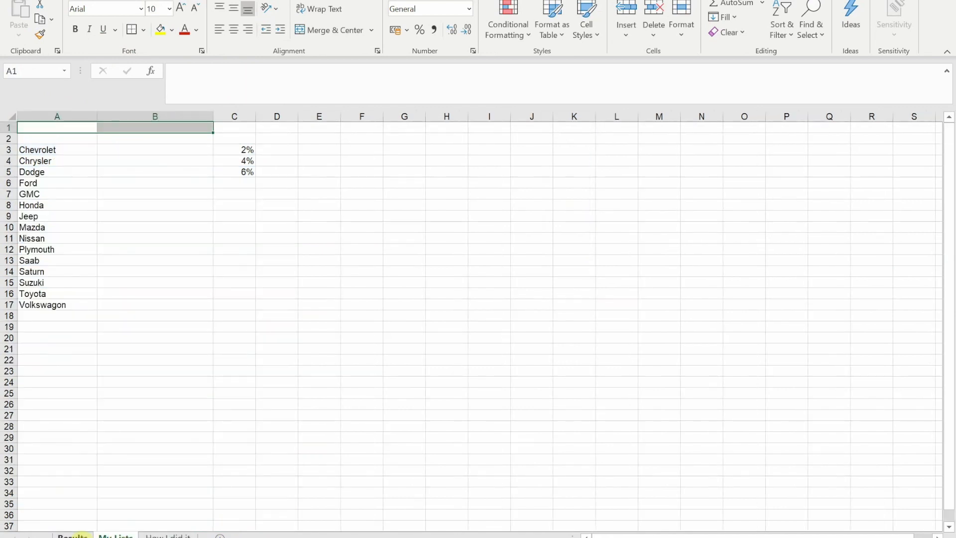
left_click(73, 535)
left_click_drag(794, 493, 845, 493)
key("ctrl+c")
left_click(149, 536)
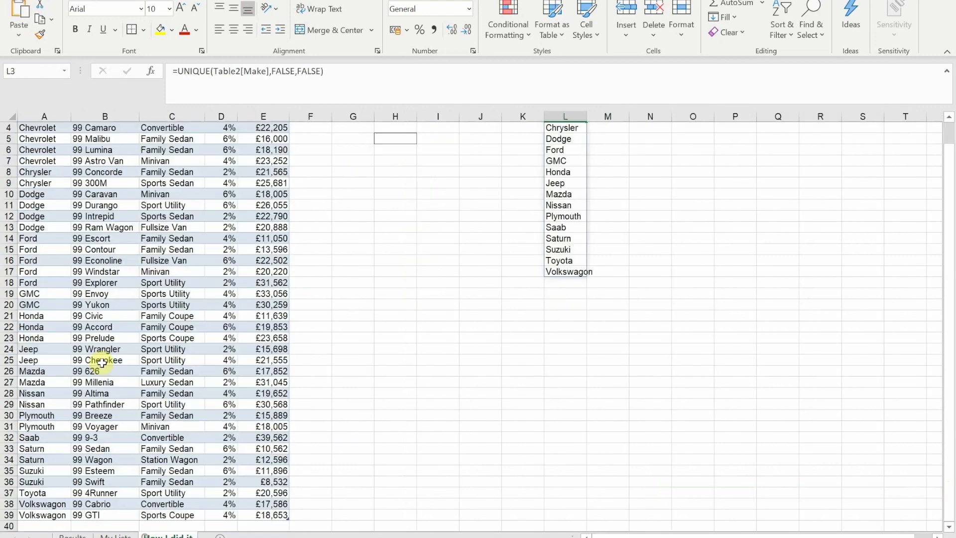
scroll(102, 362, "down", 4)
left_click(40, 393)
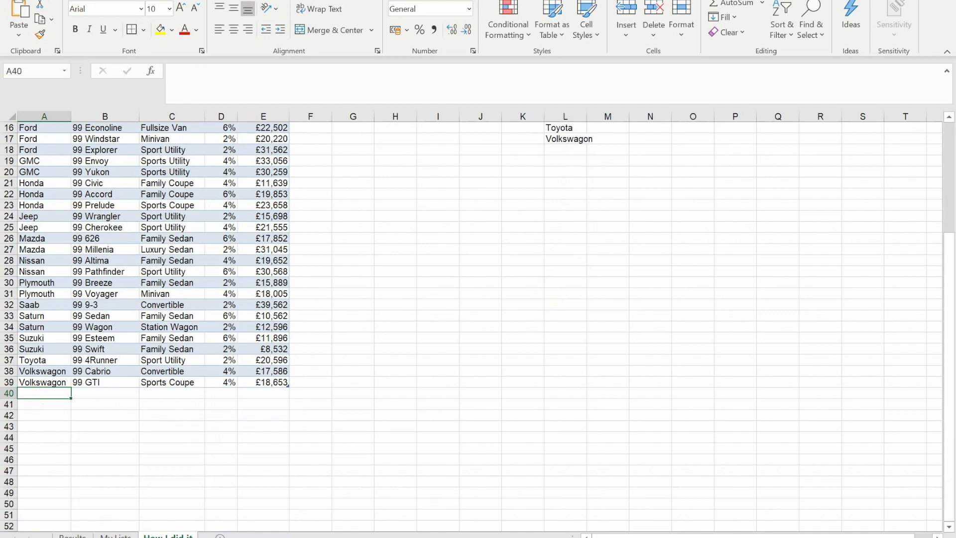
key("ctrl+v")
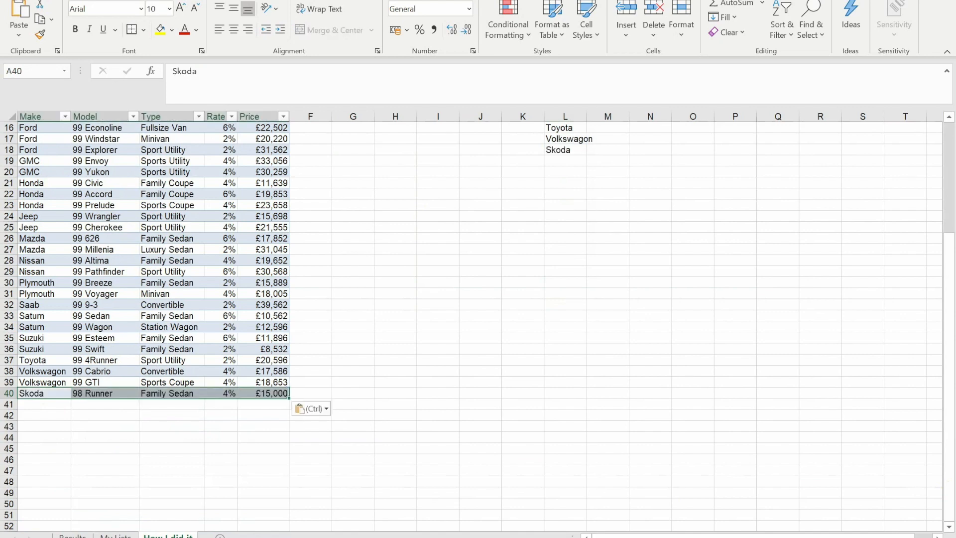
Step: Check the unique makes list in column L and the full drop-down list of cell H5 for the Skoda entry
scroll(501, 326, "up", 5)
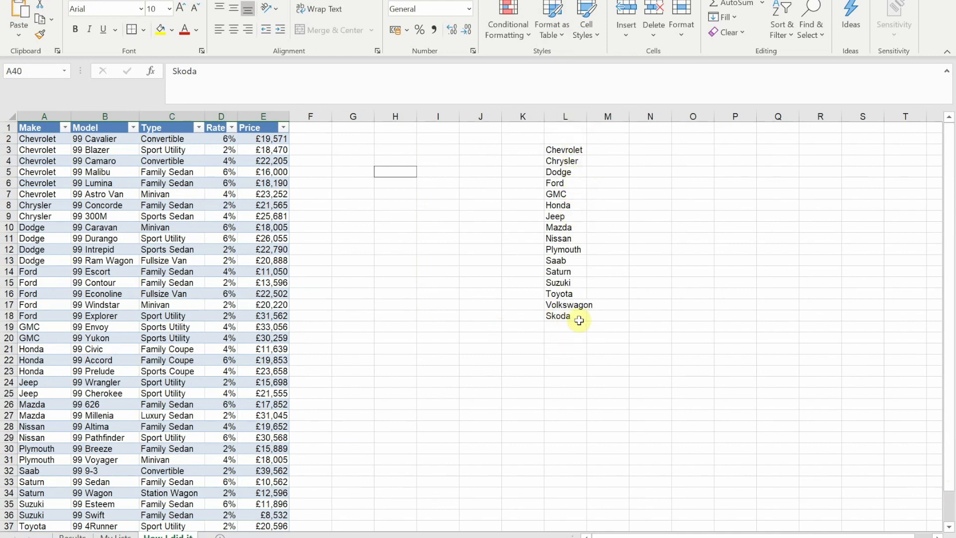
left_click(383, 172)
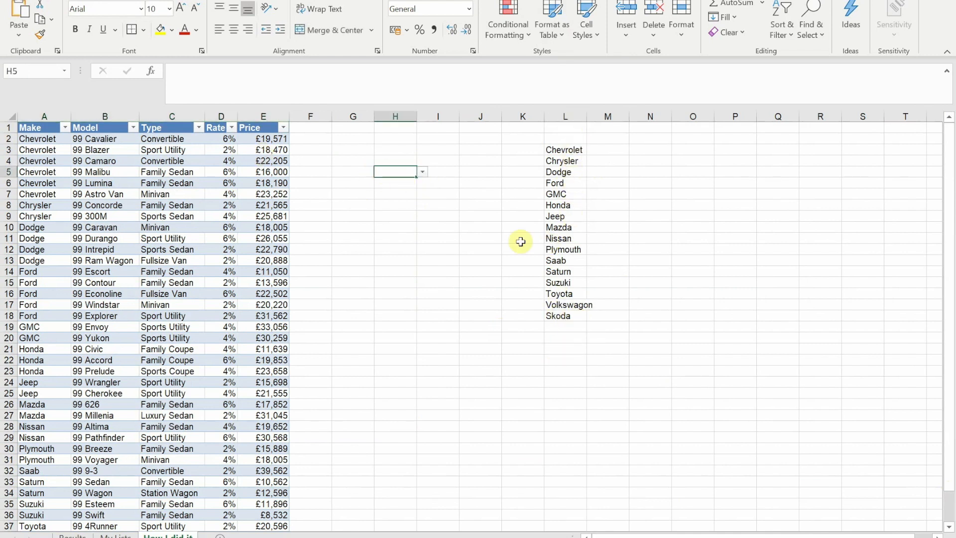
left_click(423, 172)
left_click_drag(425, 201, 419, 237)
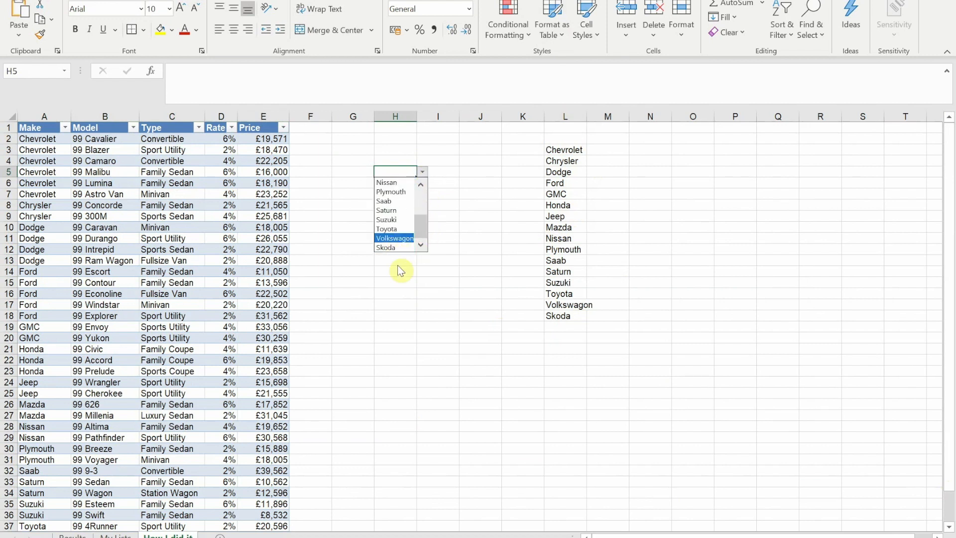
left_click_drag(425, 232, 422, 177)
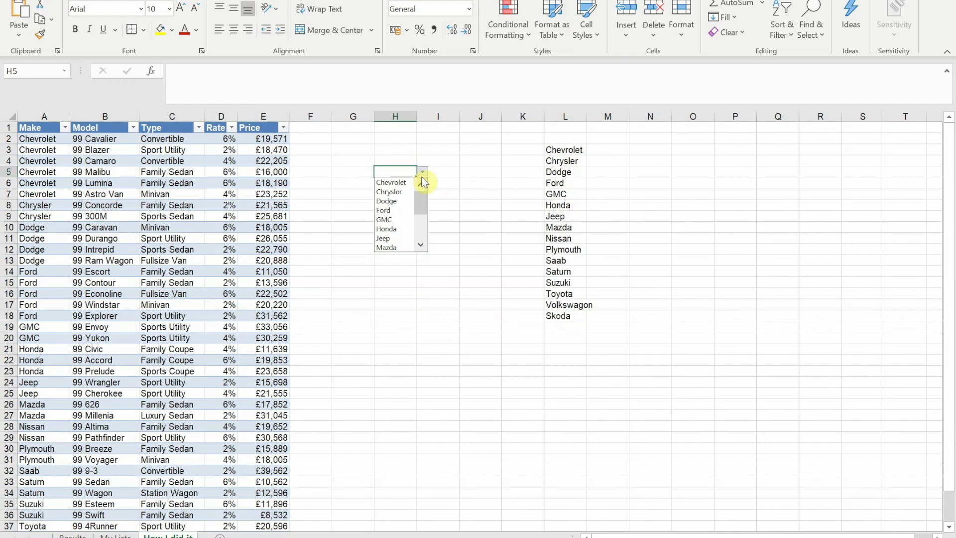